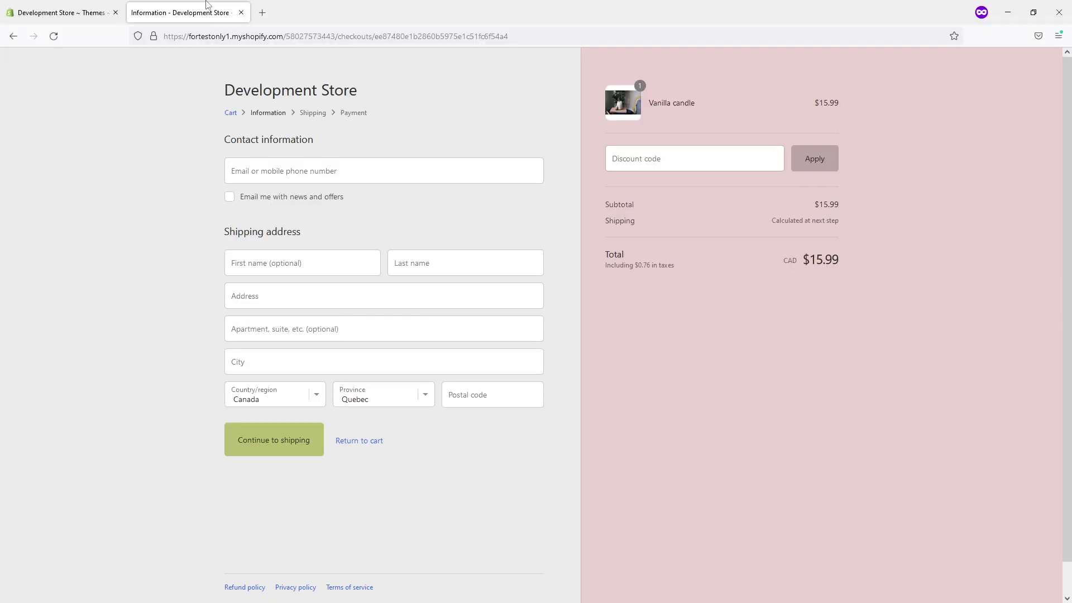
- Go back from the checkout page to the Development Store's Themes admin page
left_click(96, 4)
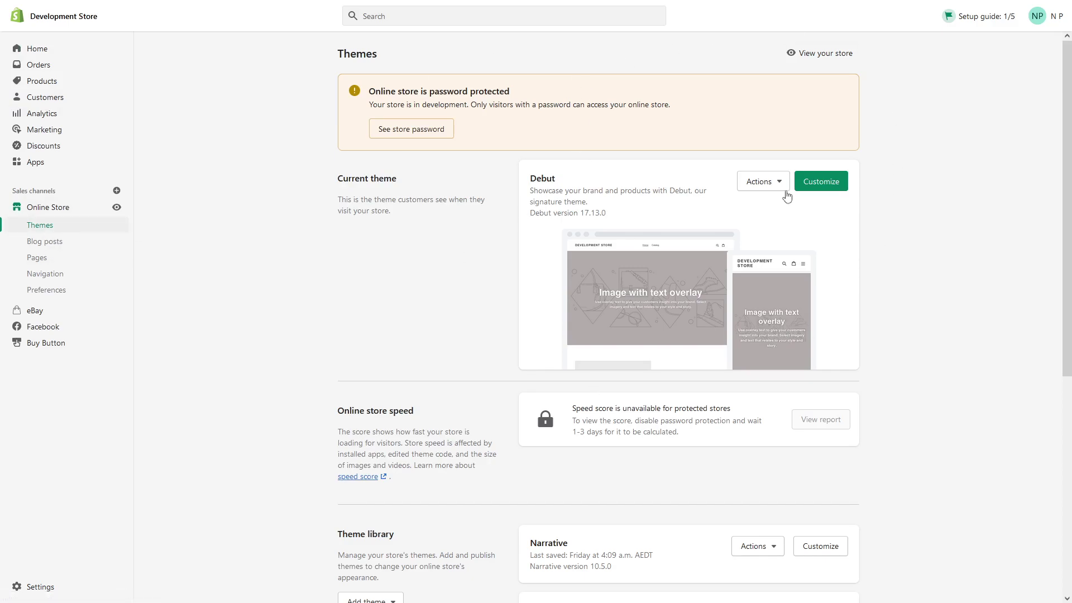
- Open the Debut theme in the editor and expand the Checkout section of Theme settings
left_click(822, 190)
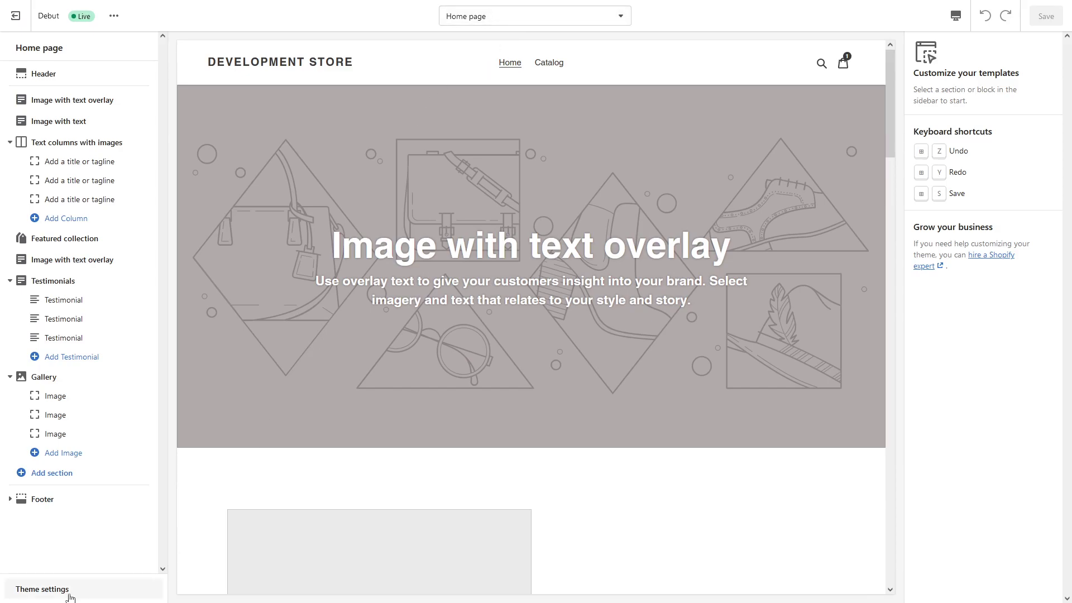
left_click(70, 592)
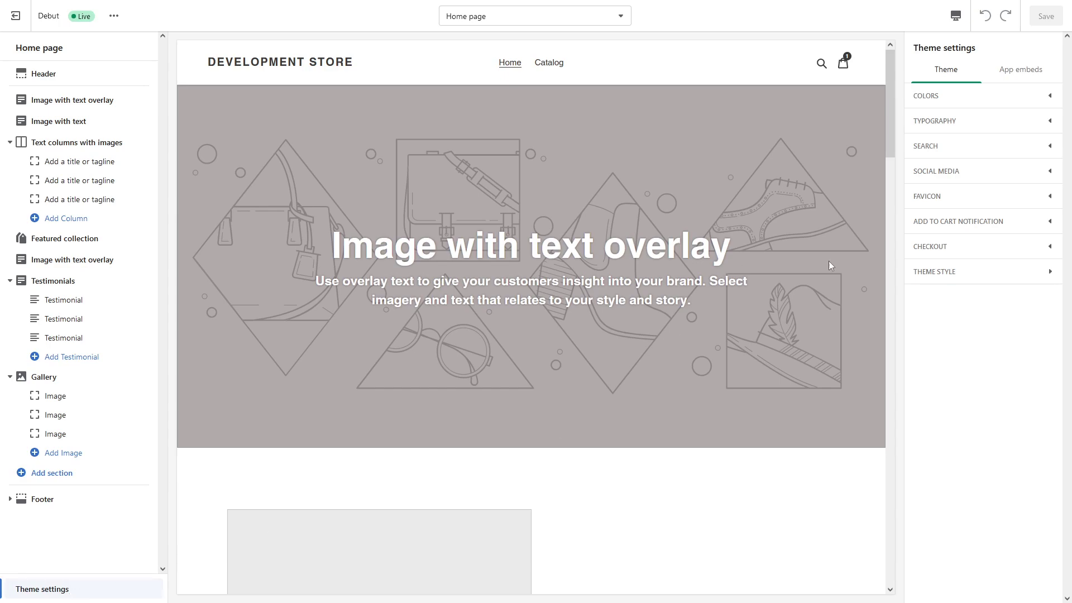
left_click(927, 246)
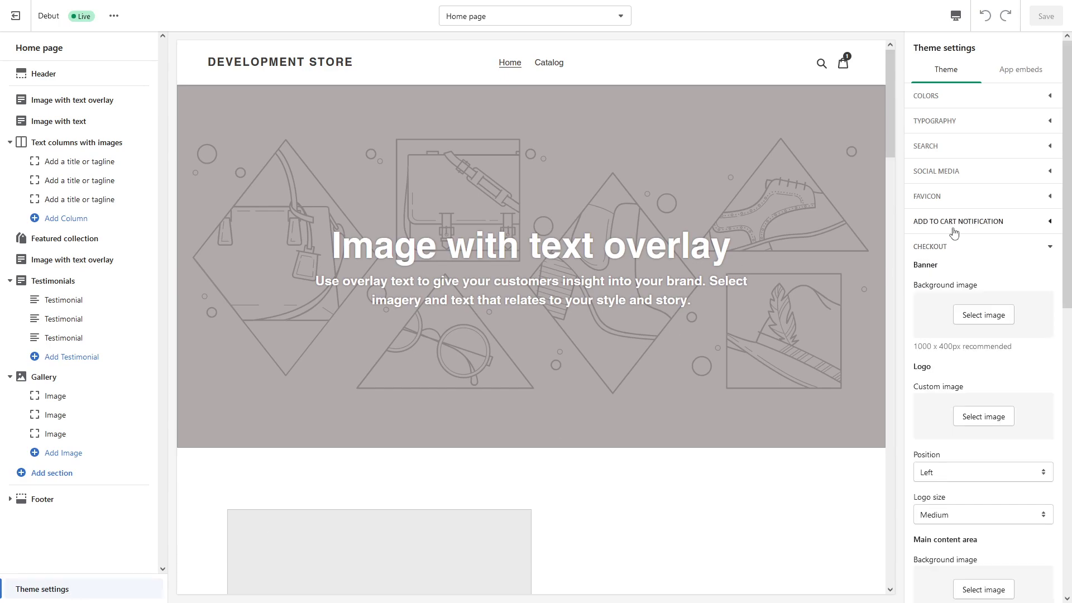
mouse_move(469, 4)
- Switch the editor preview from the Home page to the Checkout template
left_click(538, 23)
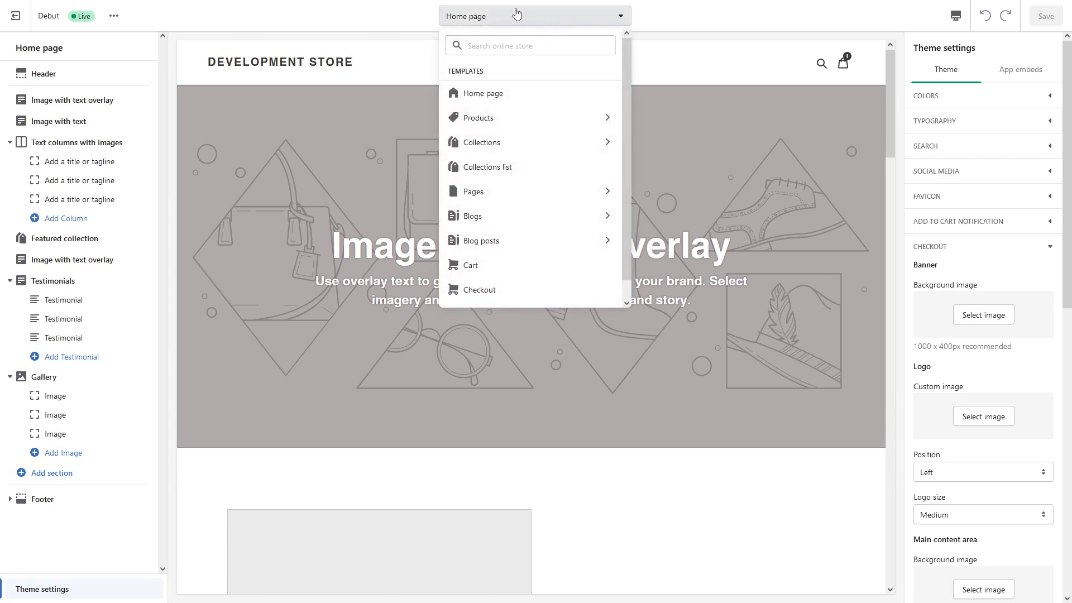
scroll(485, 168, "down", 1)
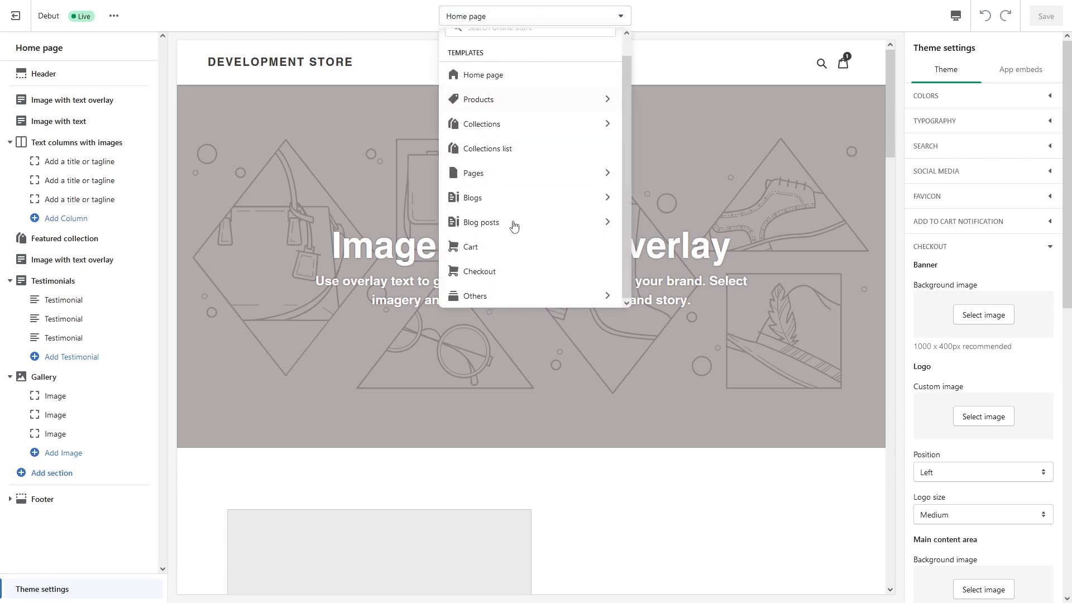
left_click(484, 269)
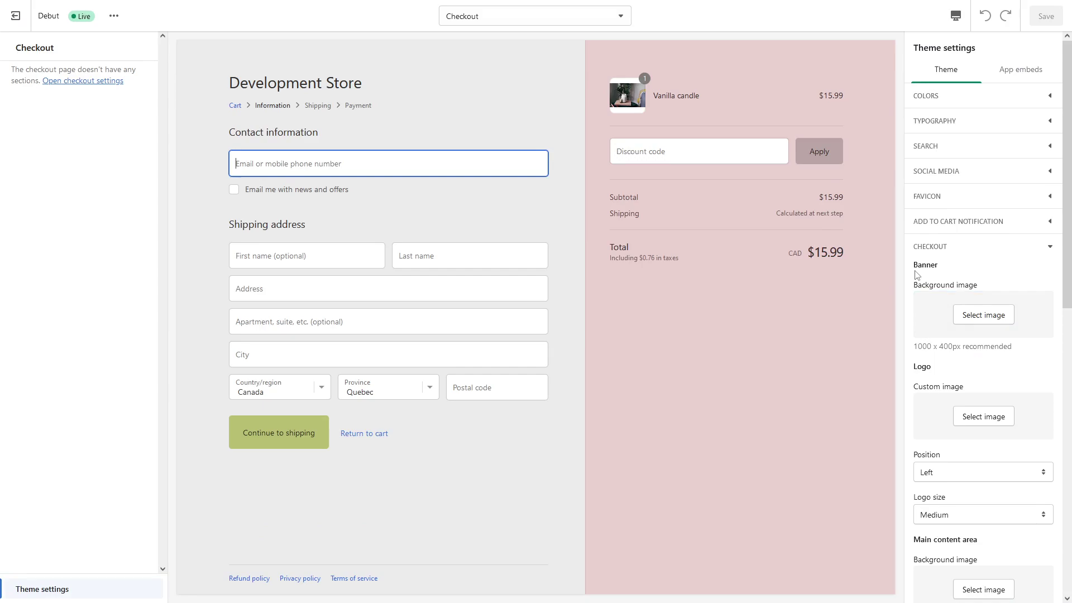
- Set the checkout banner background to the pink-to-purple gradient image from the Library
scroll(933, 208, "down", 2)
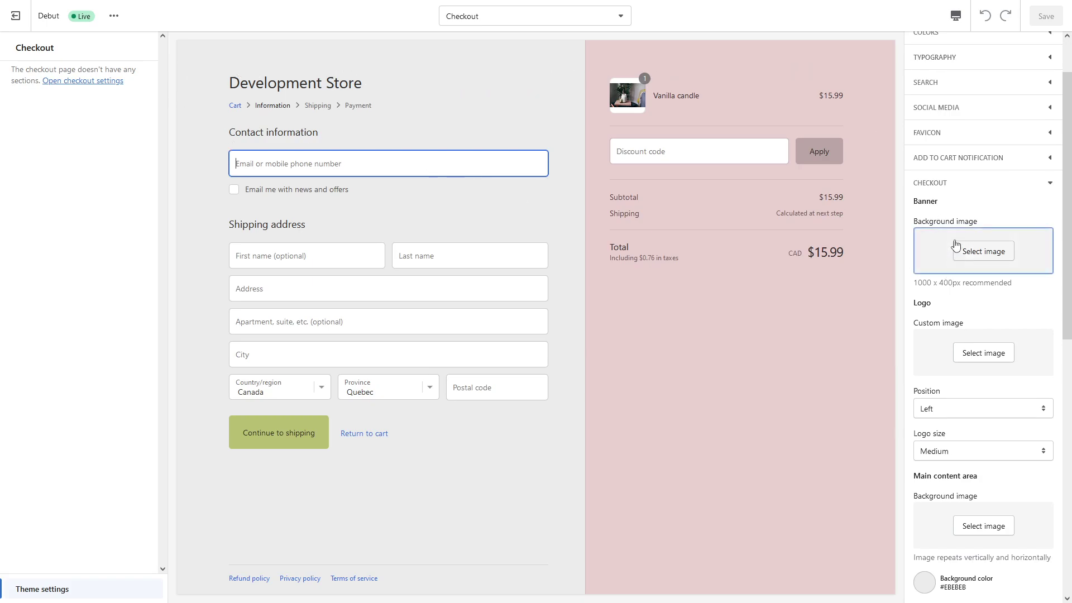
left_click(977, 252)
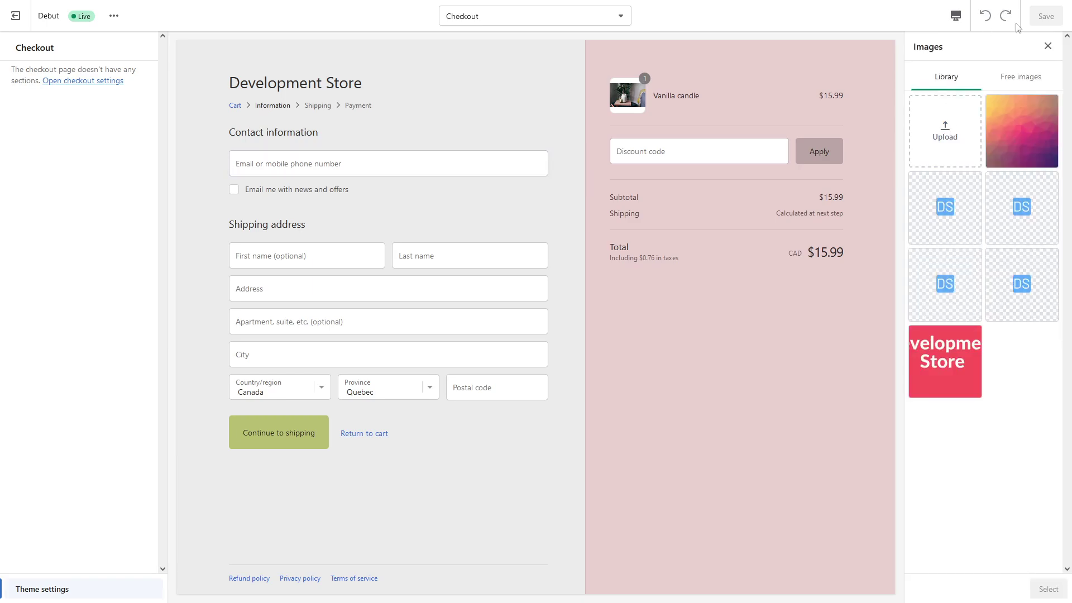
left_click(1025, 138)
left_click(1048, 589)
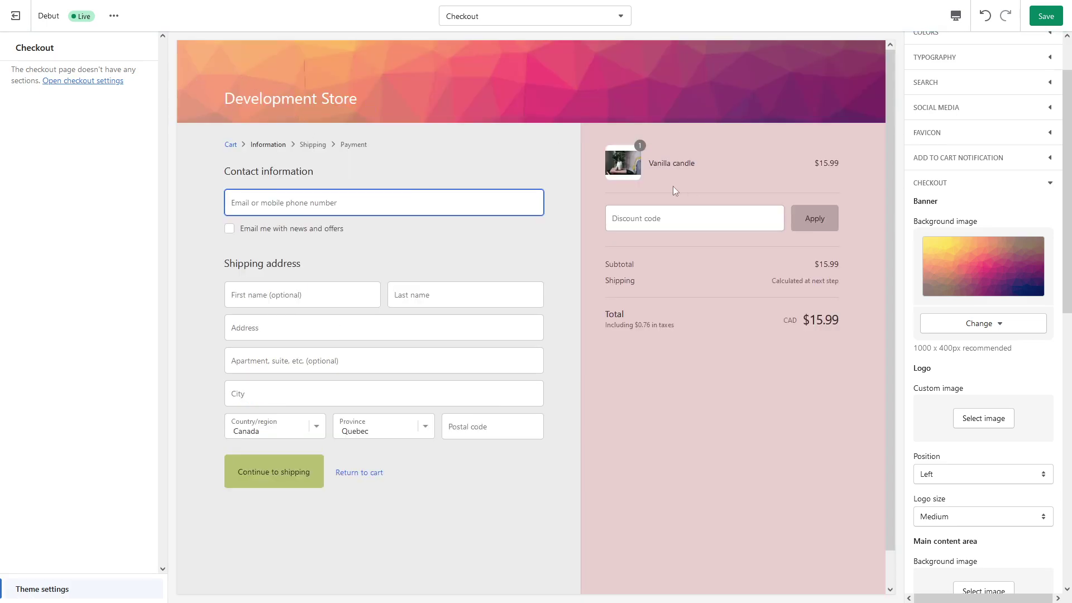
- Choose the DS image as the checkout's custom logo
scroll(979, 251, "down", 2)
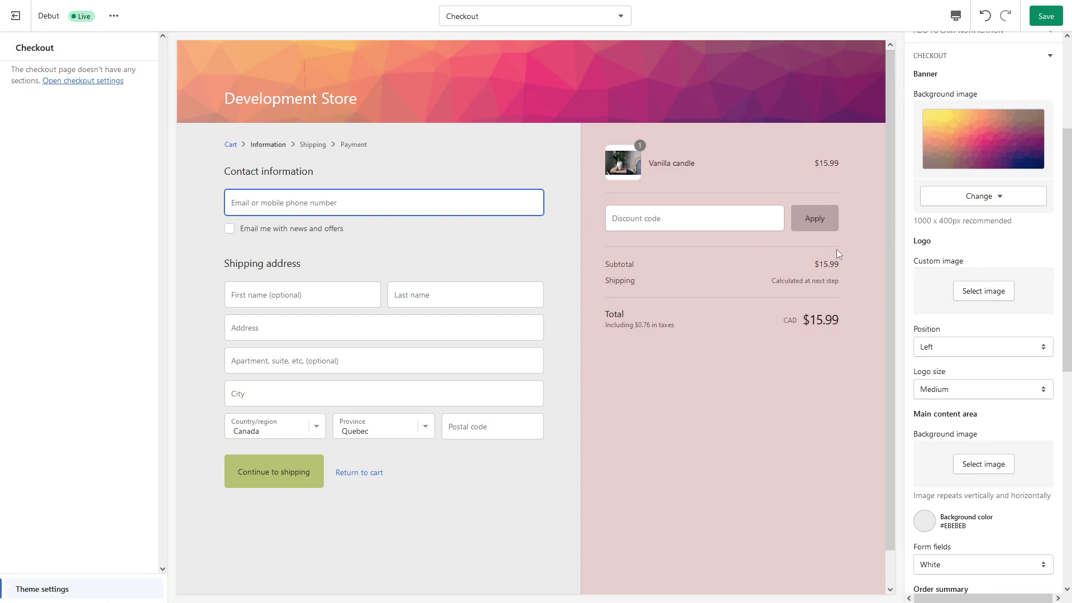
left_click(983, 291)
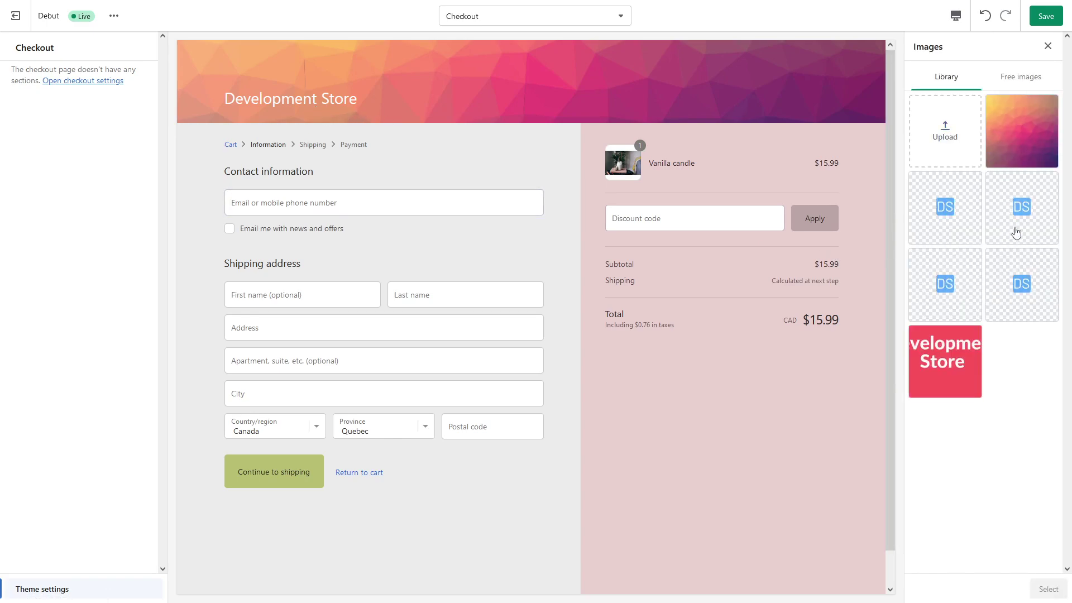
left_click(961, 231)
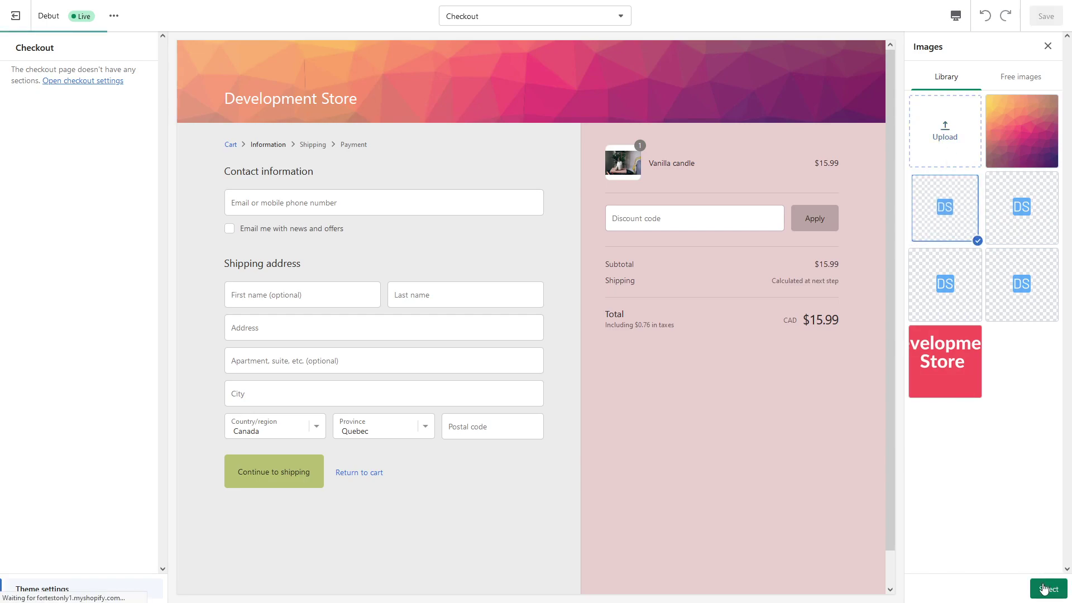
left_click(1047, 587)
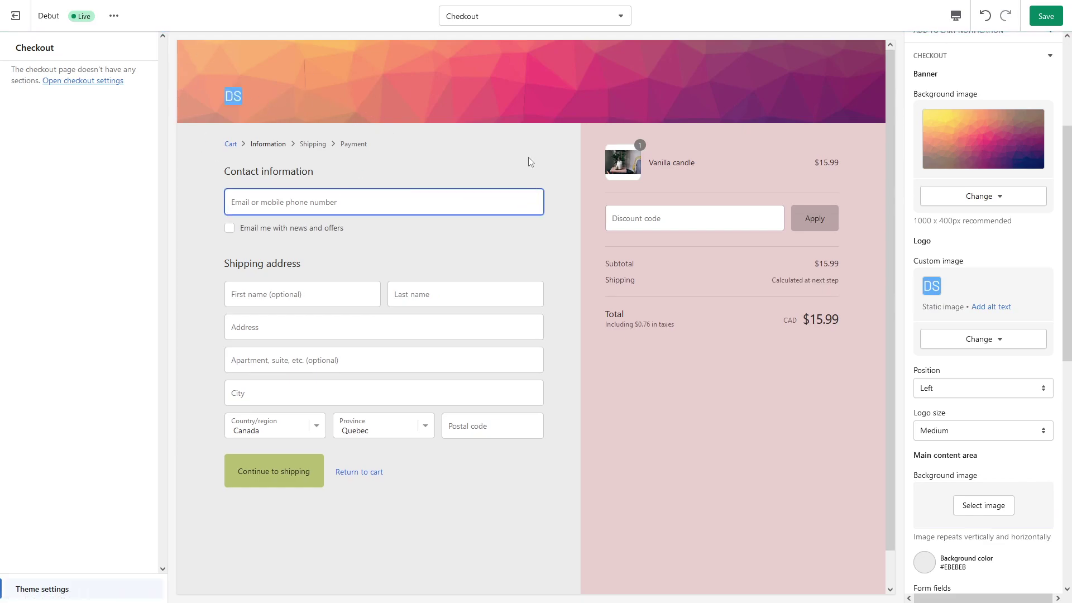
- Keep the logo position at Left and the logo size at Medium
scroll(824, 256, "down", 1)
scroll(952, 318, "down", 1)
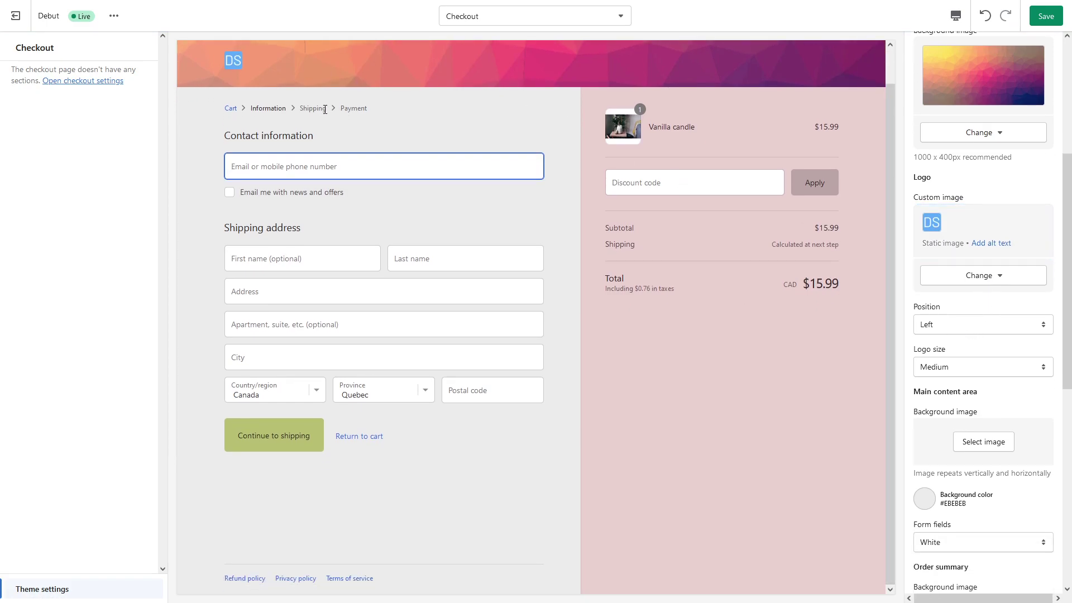
left_click(944, 329)
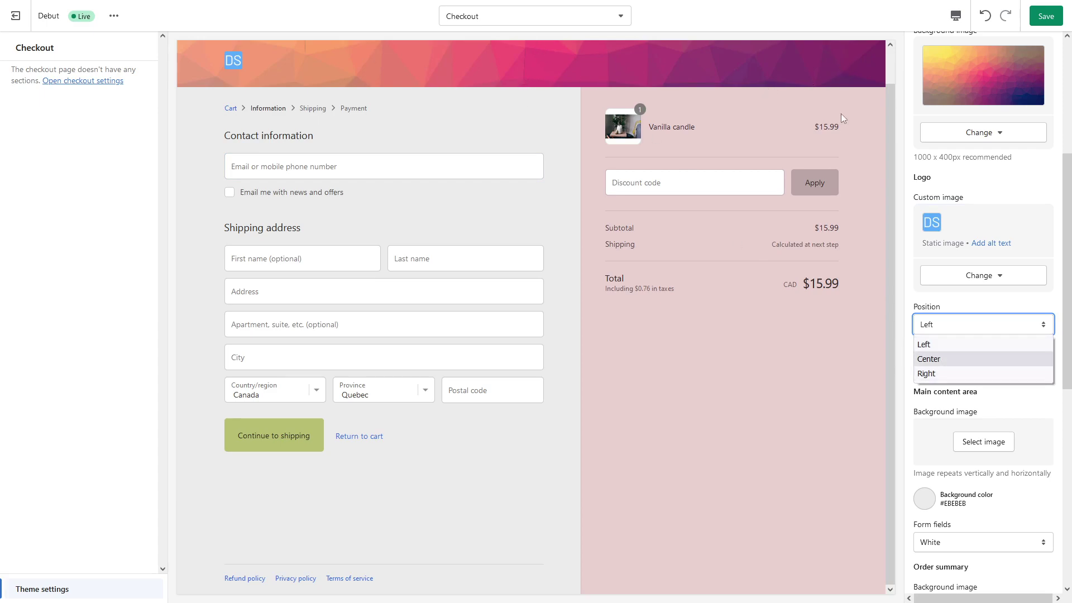
left_click(938, 305)
left_click(939, 366)
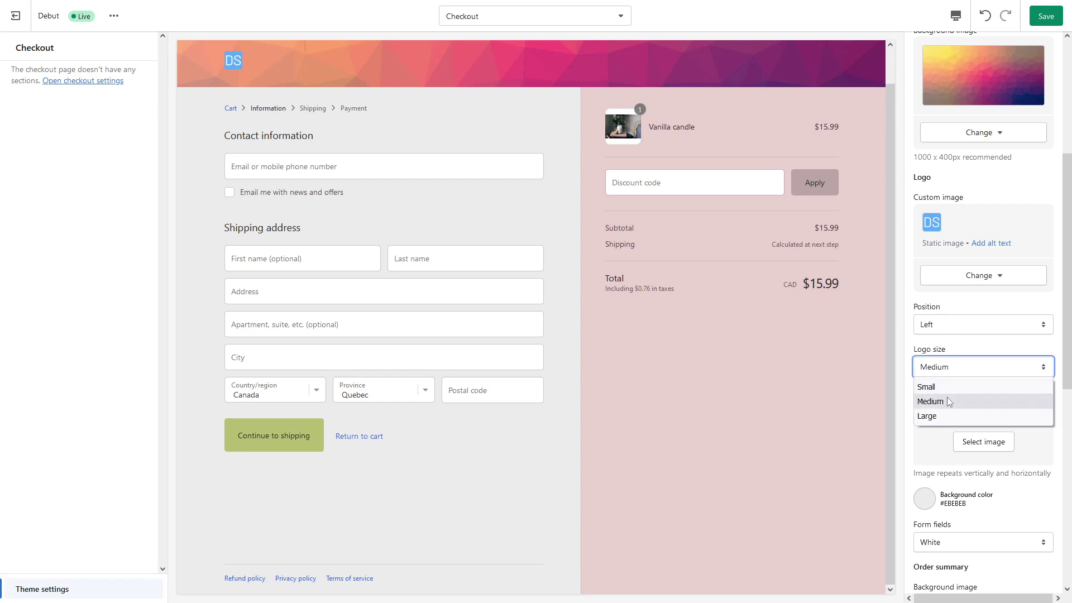
left_click(909, 342)
- Set the main content area background to olive green #B8BE72
scroll(918, 335, "down", 2)
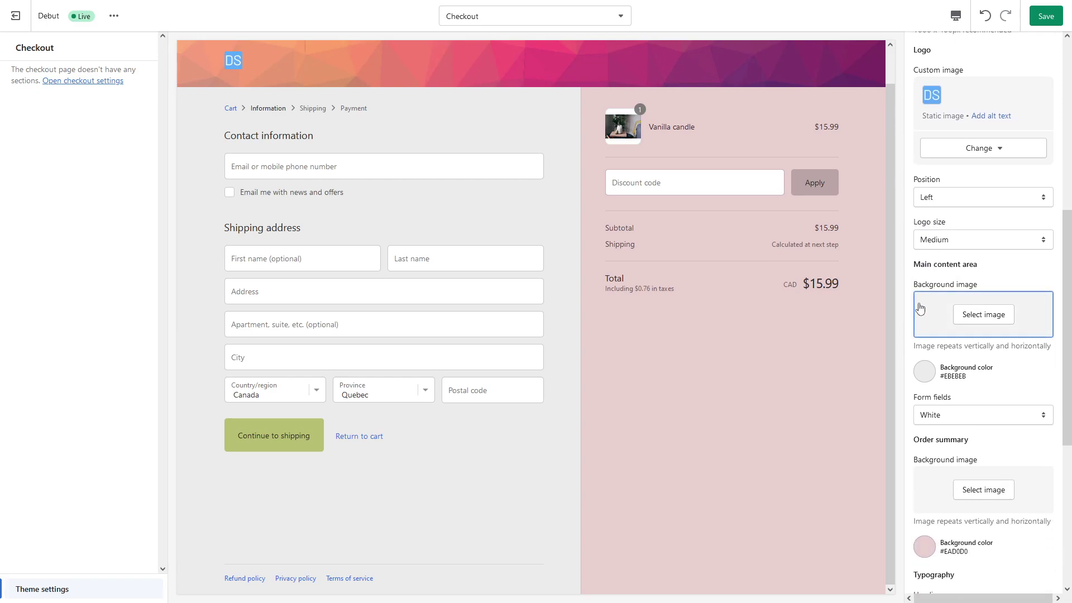
scroll(849, 322, "up", 1)
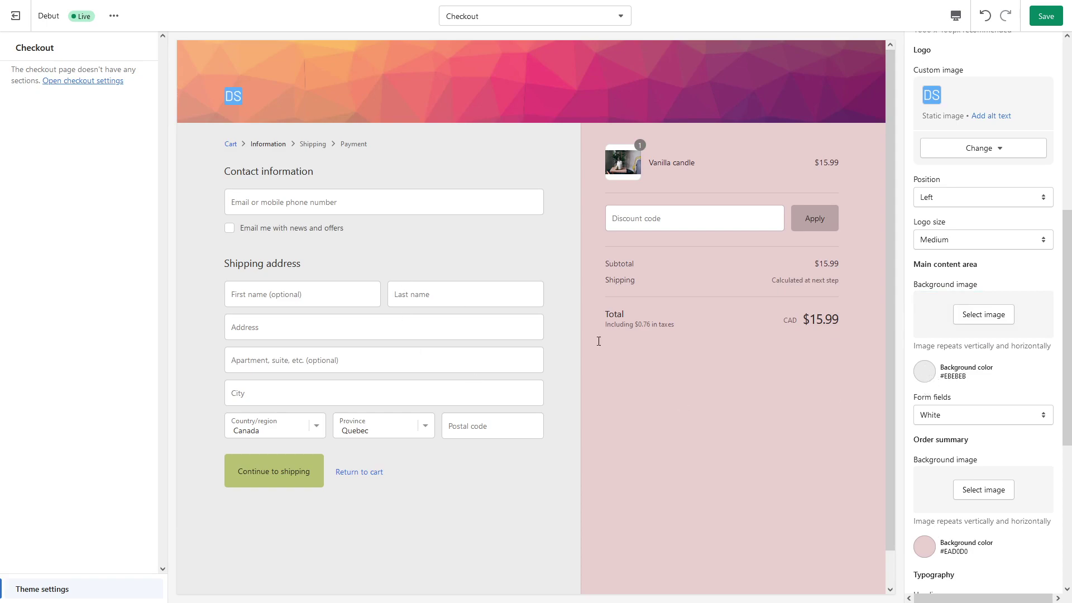
left_click(923, 370)
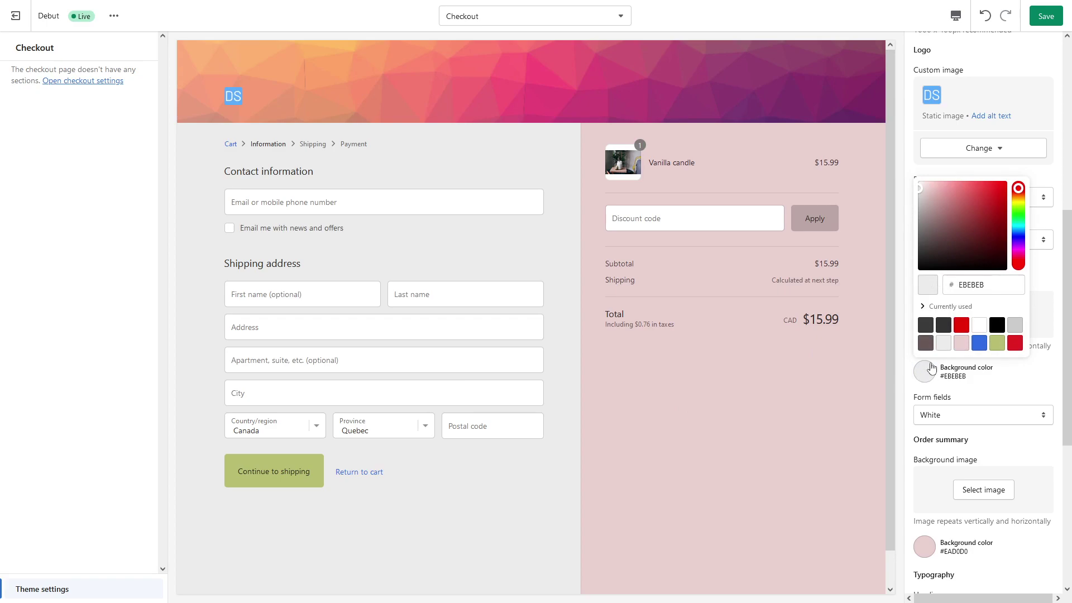
left_click(994, 345)
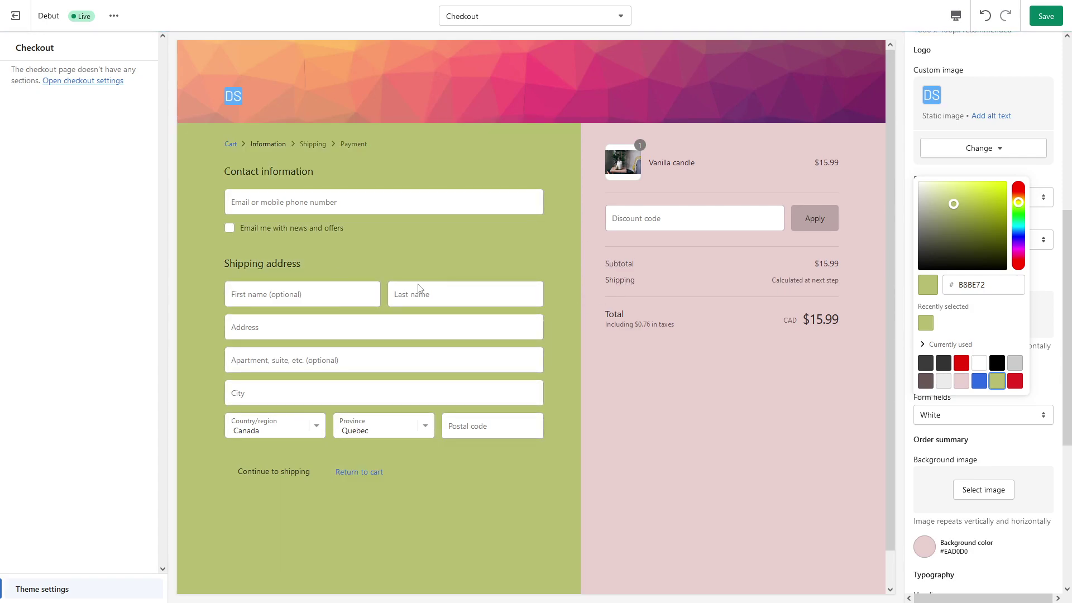
left_click_drag(1035, 340, 1044, 378)
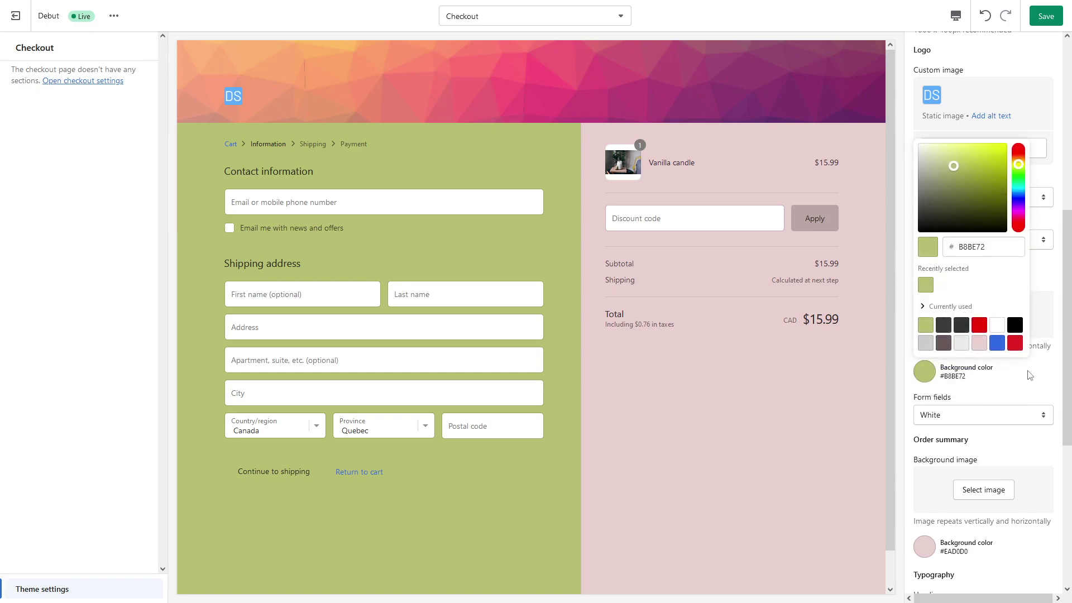
left_click(1034, 379)
- Set the Form fields style to White after briefly trying Transparent
scroll(1036, 381, "down", 1)
scroll(1036, 381, "down", 2)
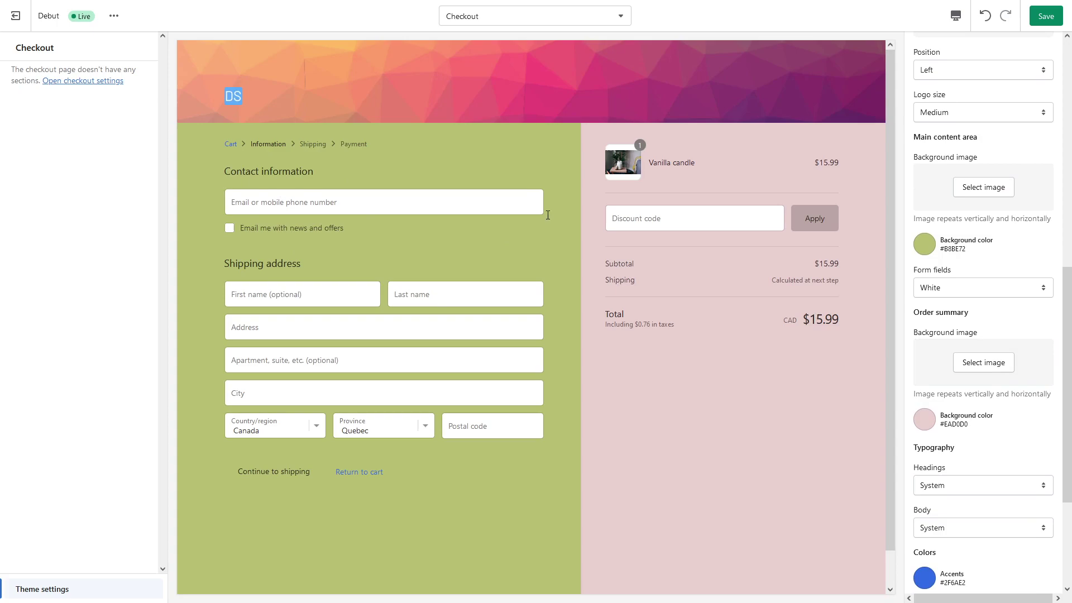
left_click(974, 291)
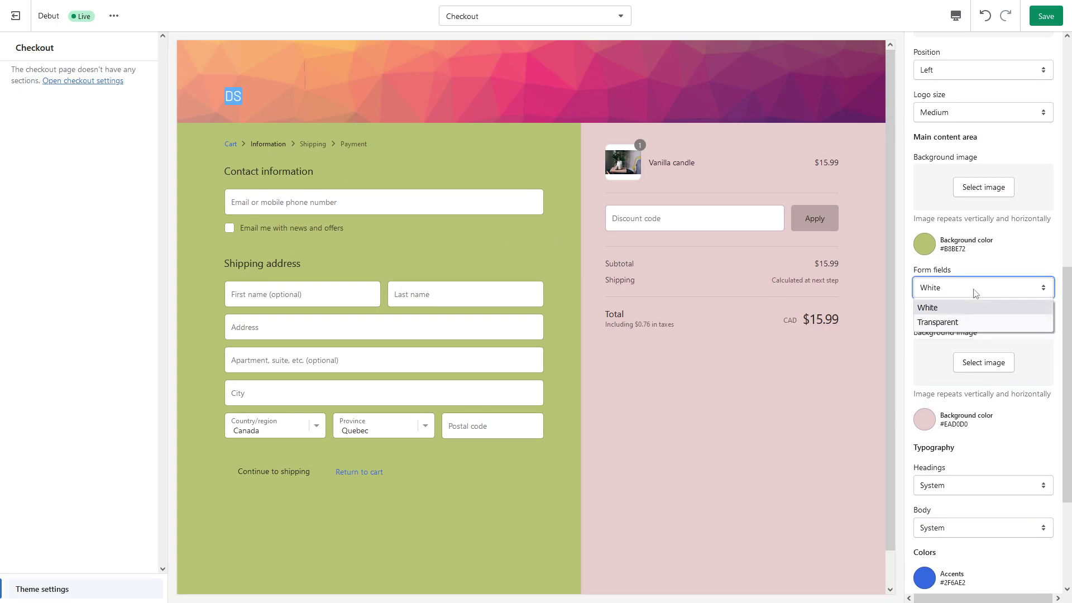
left_click(951, 322)
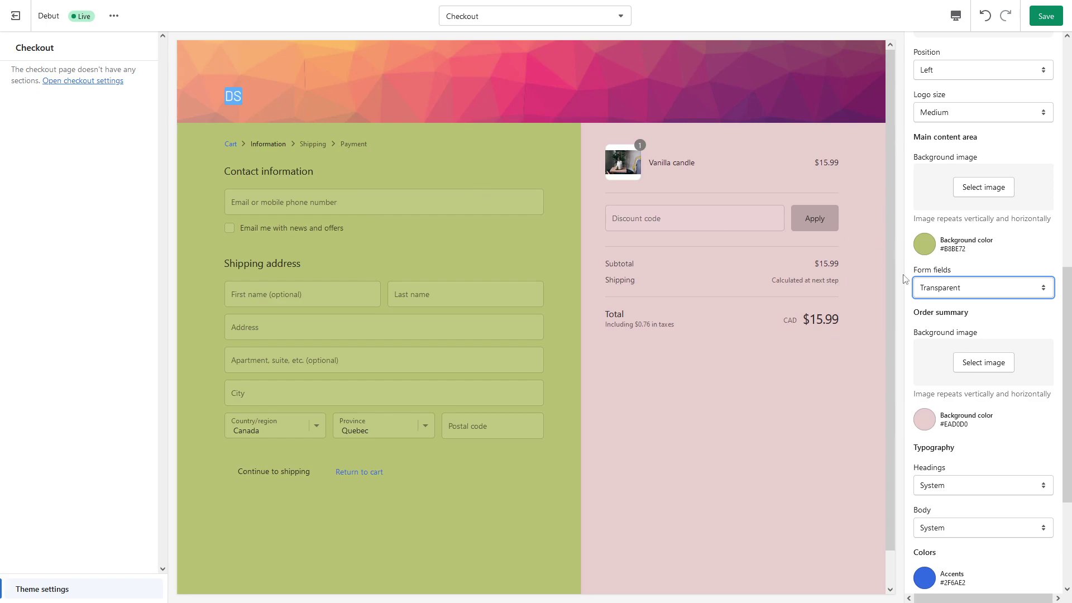
left_click(989, 288)
left_click(955, 306)
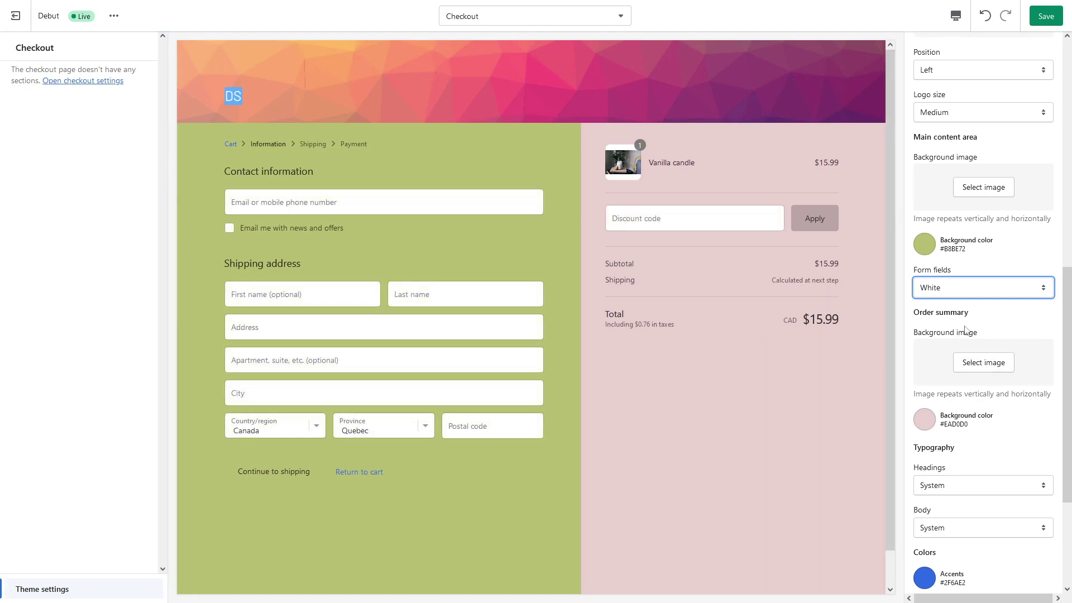
scroll(969, 318, "down", 1)
scroll(988, 262, "down", 1)
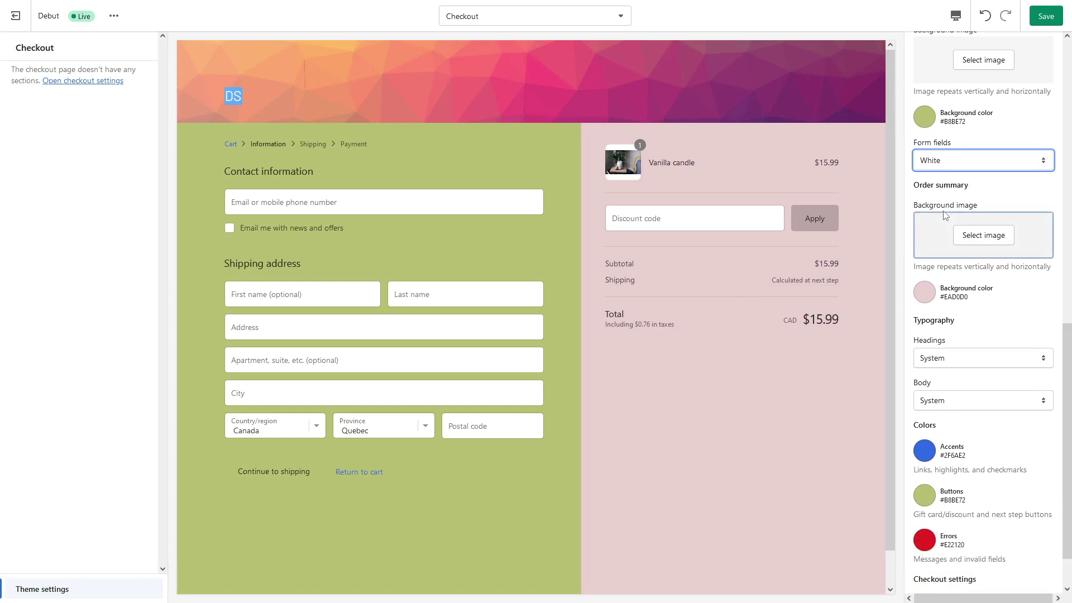
- Set the order summary background to the currently used olive green #B8BE72 swatch
left_click(934, 296)
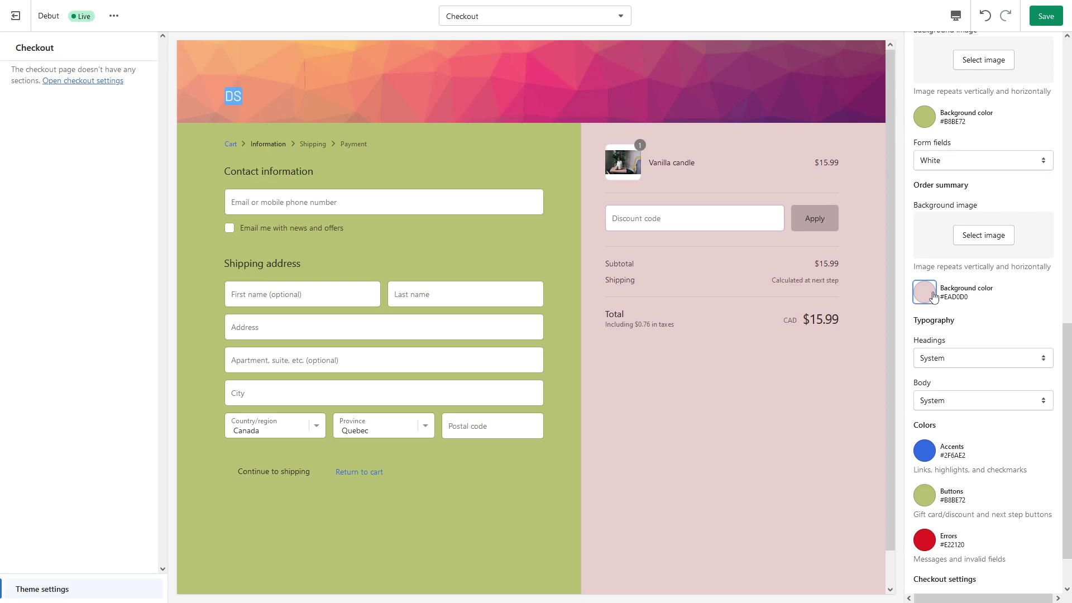
left_click(933, 296)
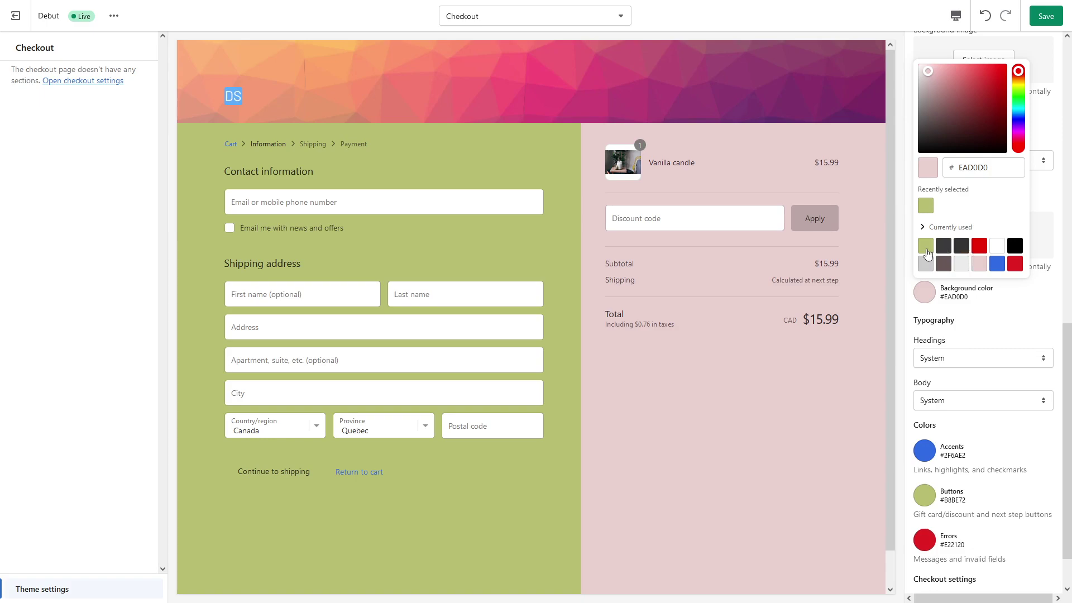
left_click(925, 248)
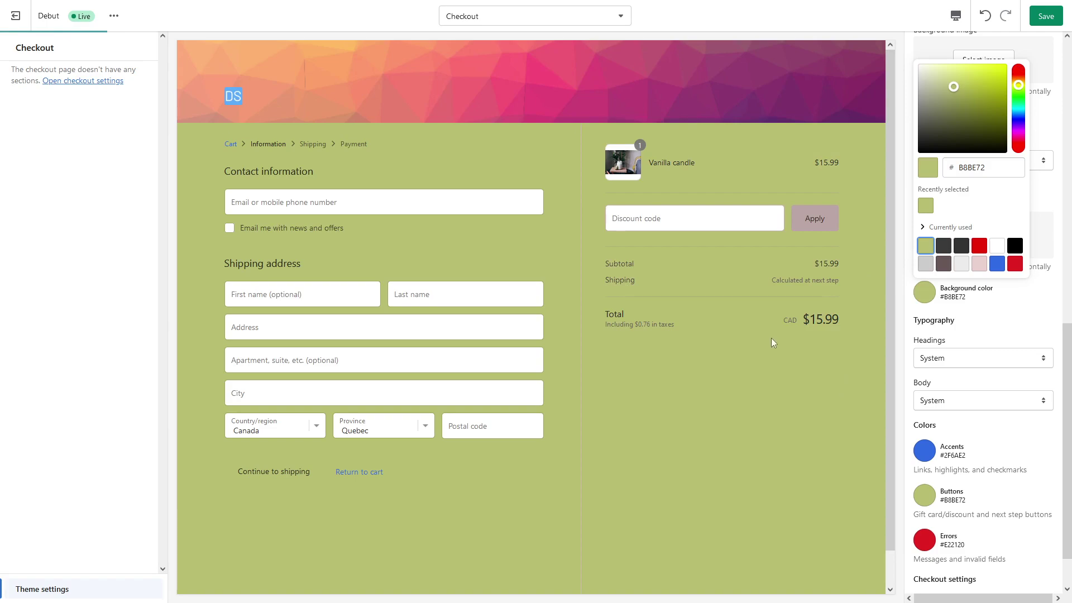
double_click(823, 319)
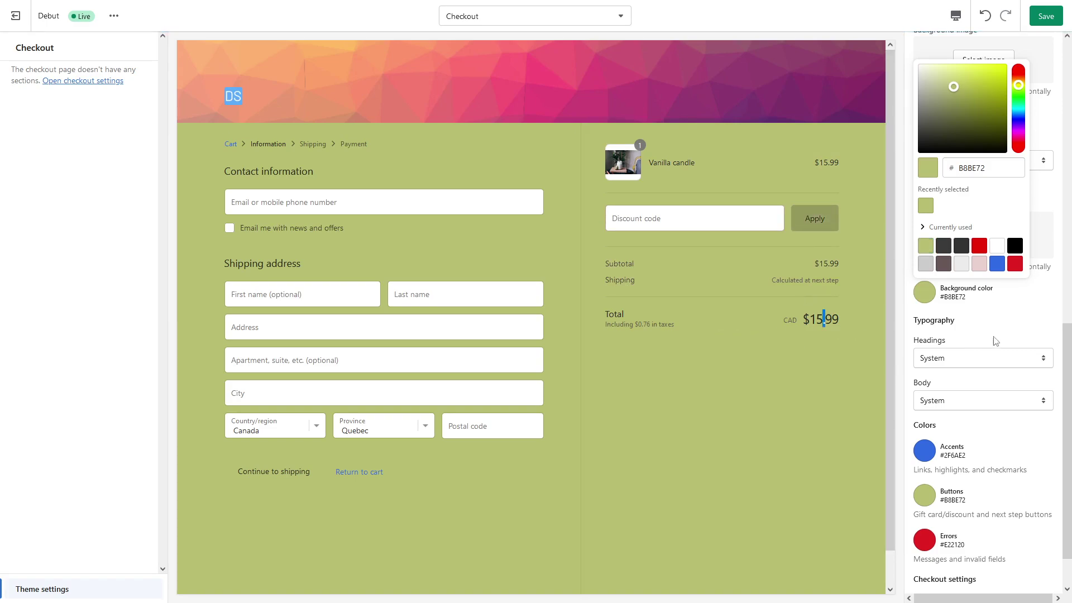
scroll(951, 277, "down", 1)
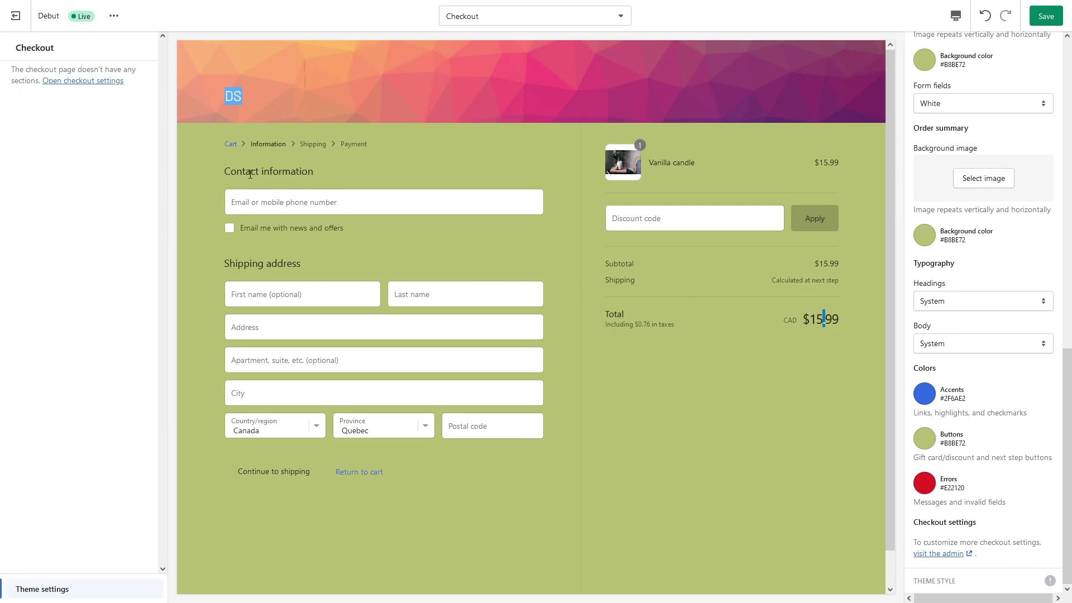
- Under Typography, choose Open Sans for Headings and Roboto for Body text
left_click_drag(224, 171, 304, 168)
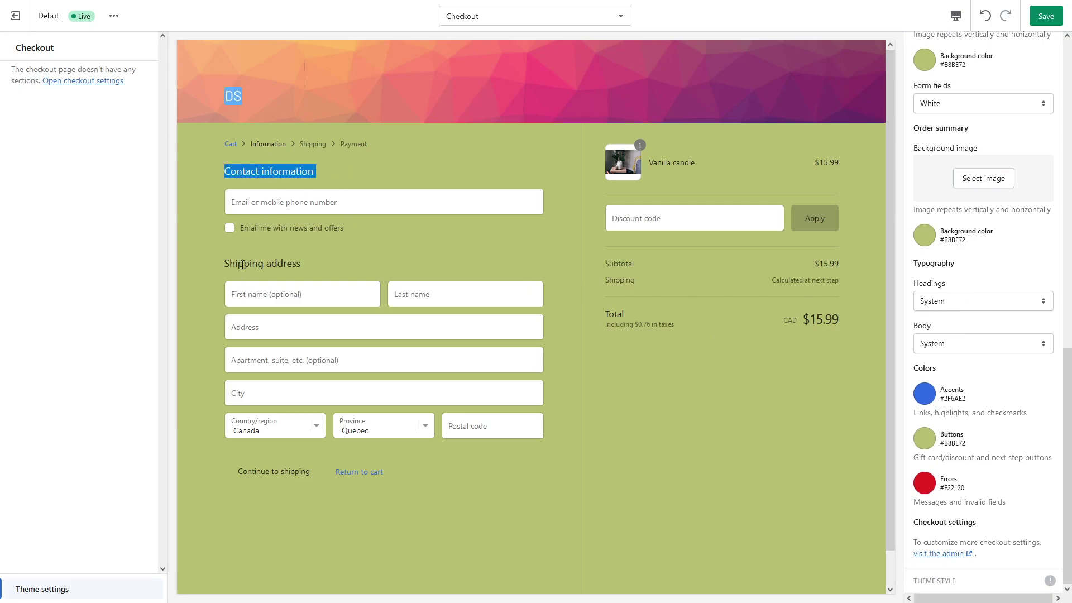
left_click_drag(244, 263, 310, 263)
left_click(969, 305)
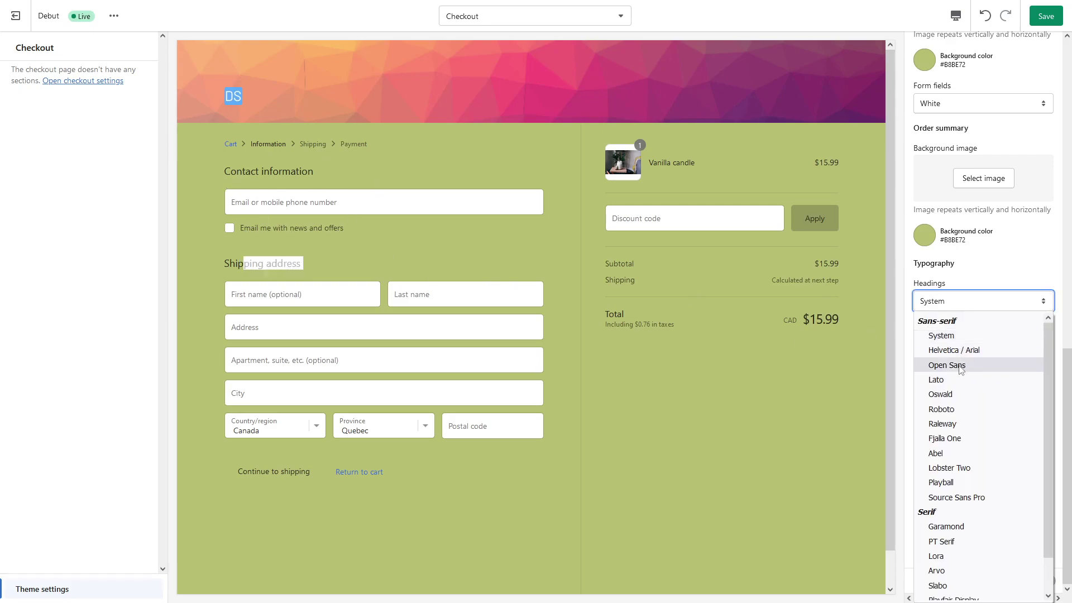
left_click(959, 365)
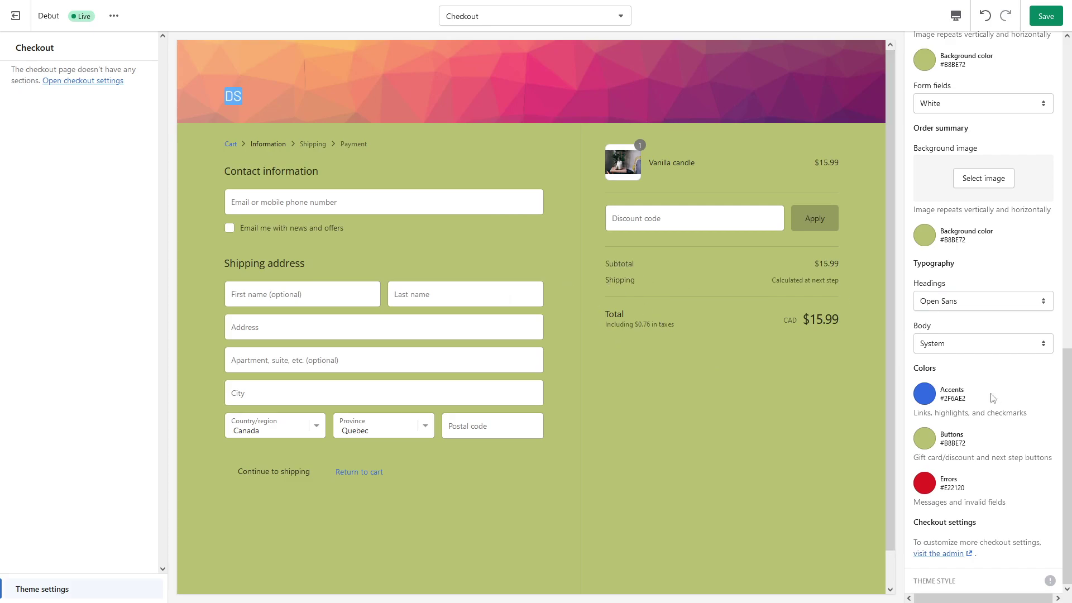
left_click(972, 347)
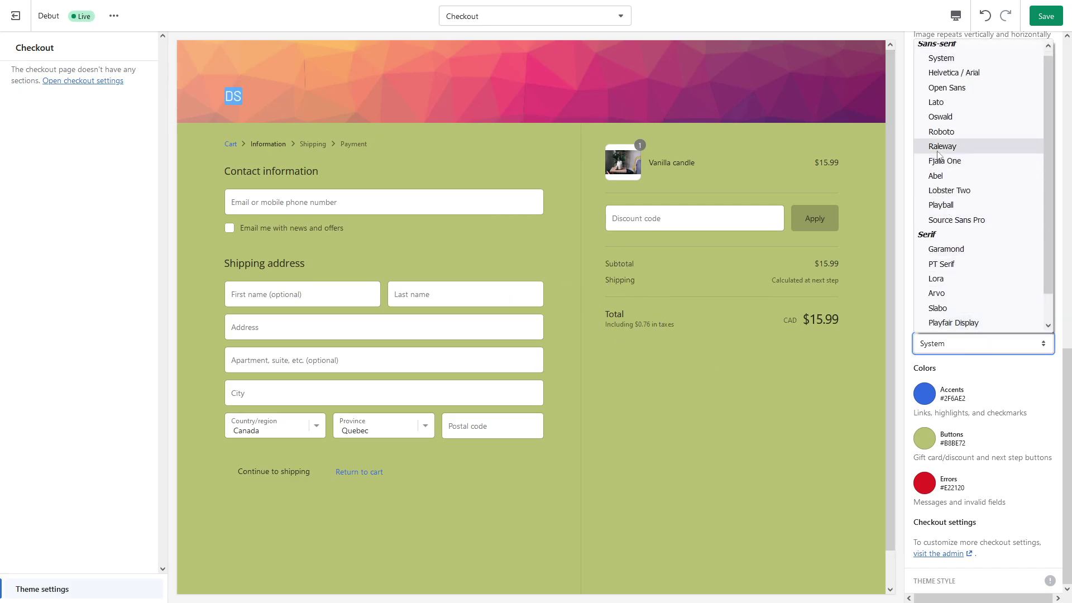
left_click(941, 132)
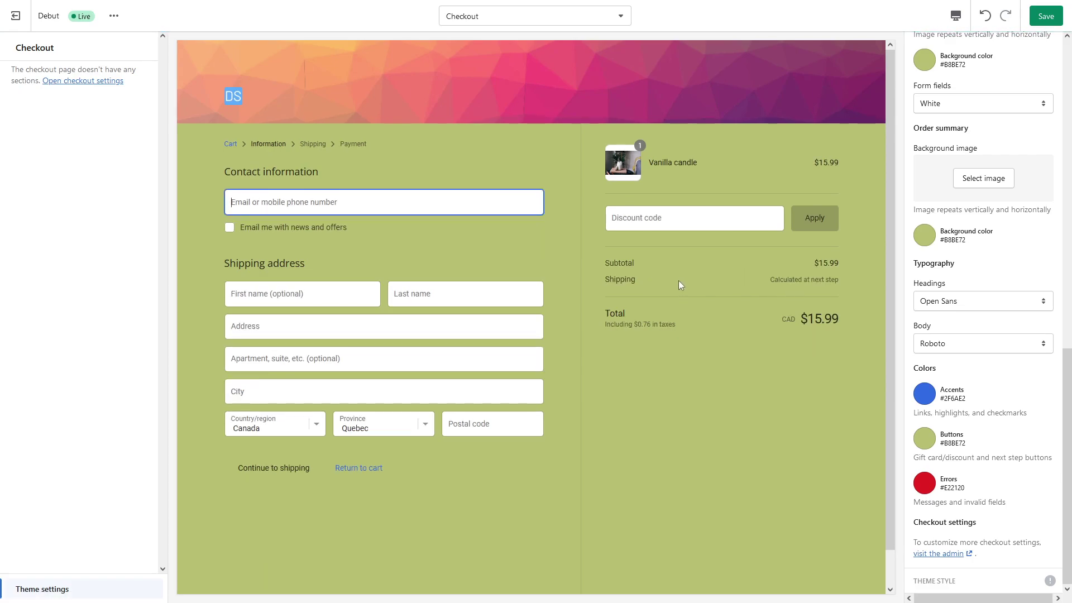
scroll(714, 240, "down", 1)
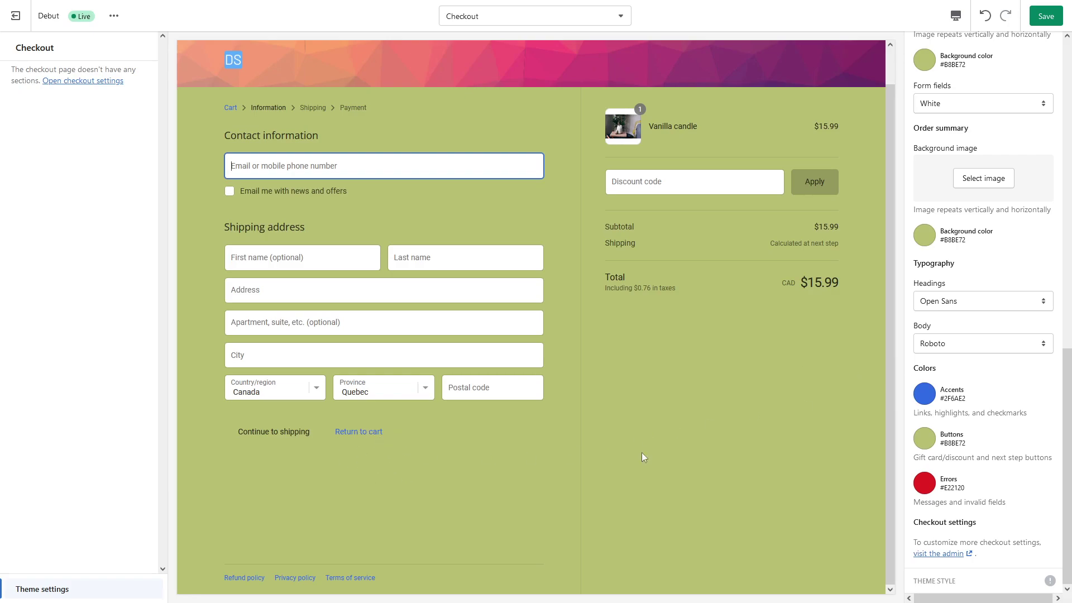
- Change the Accents colour to bright blue #1382EF, after briefly trying a green
left_click(925, 393)
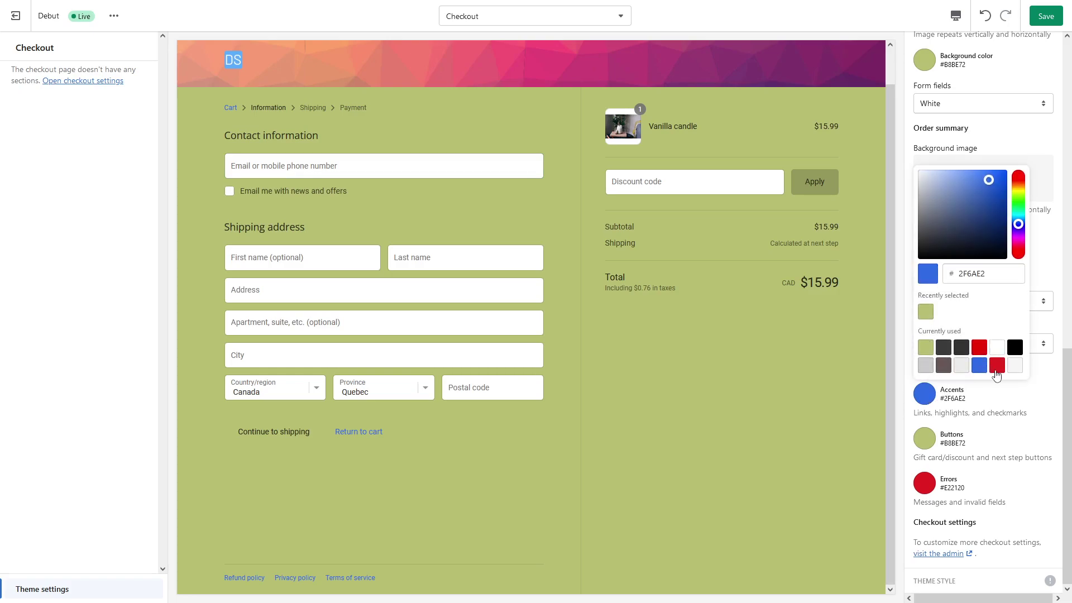
left_click(1018, 203)
left_click(1000, 176)
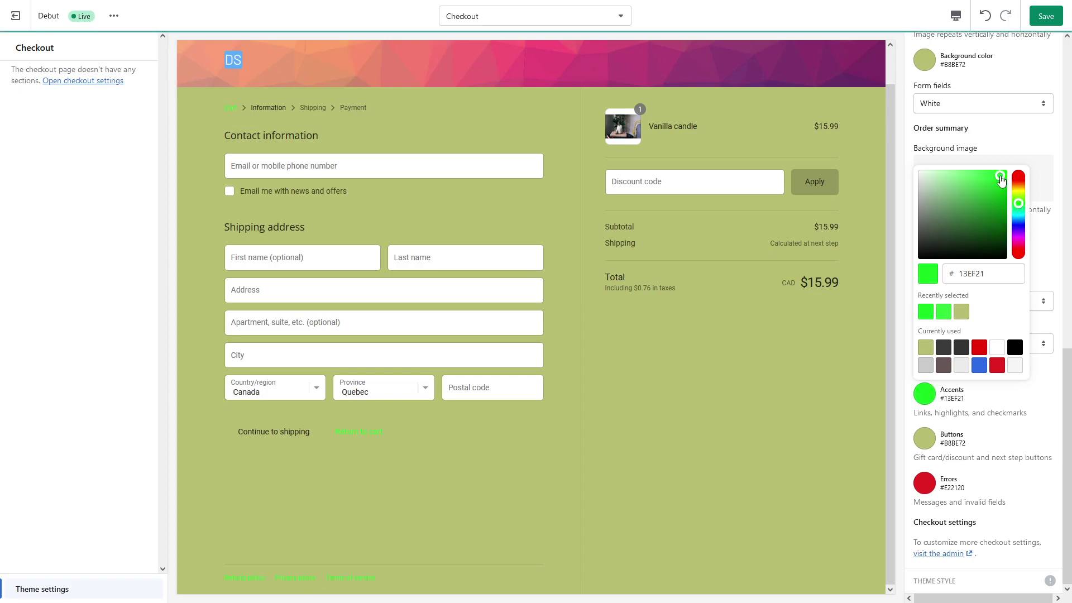
left_click(811, 344)
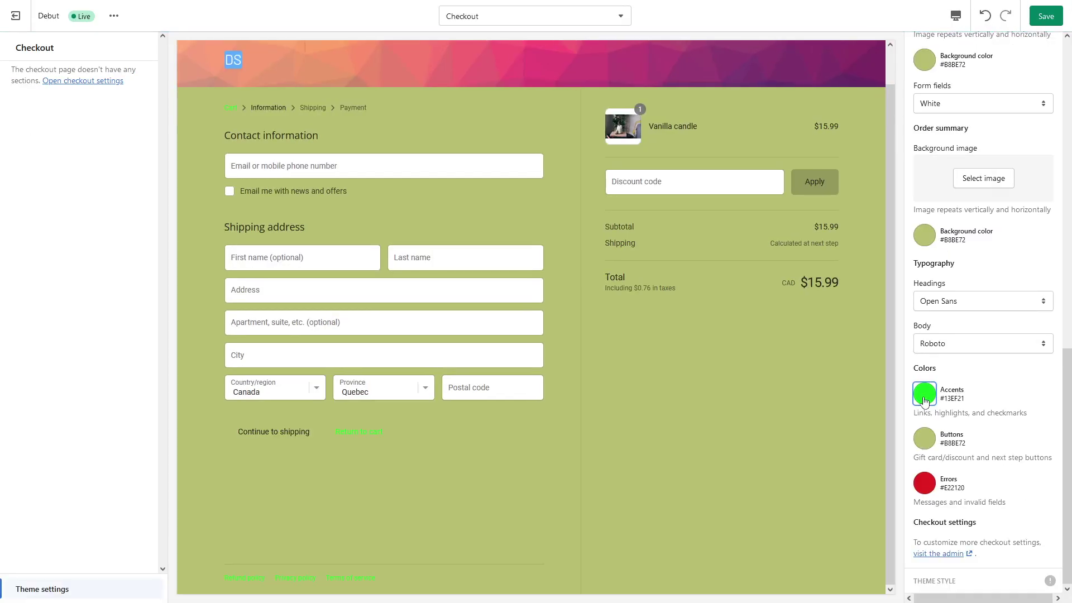
left_click(924, 396)
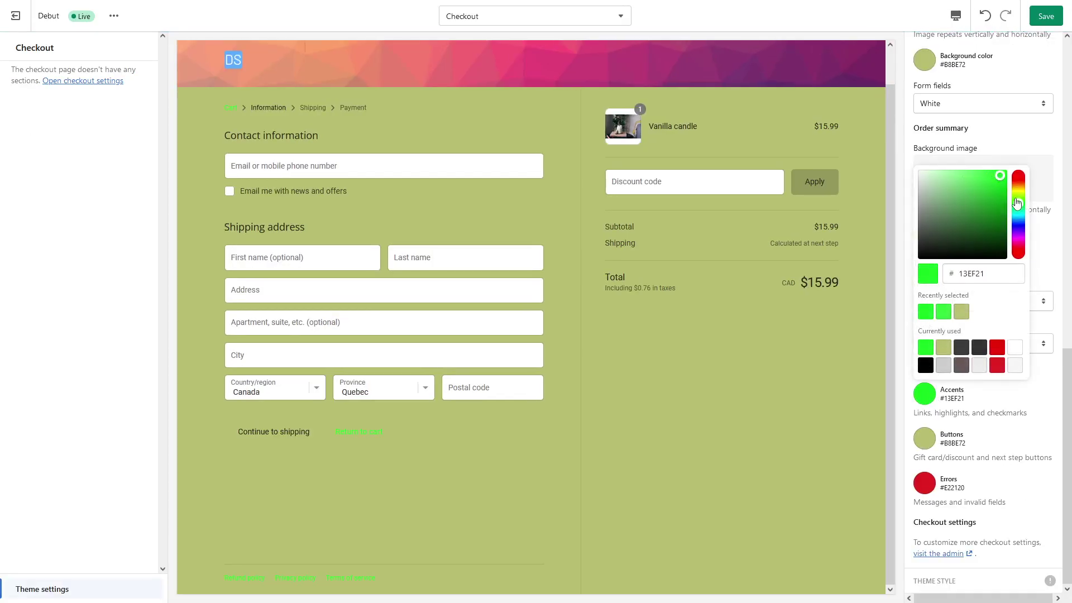
left_click_drag(1018, 204, 1019, 224)
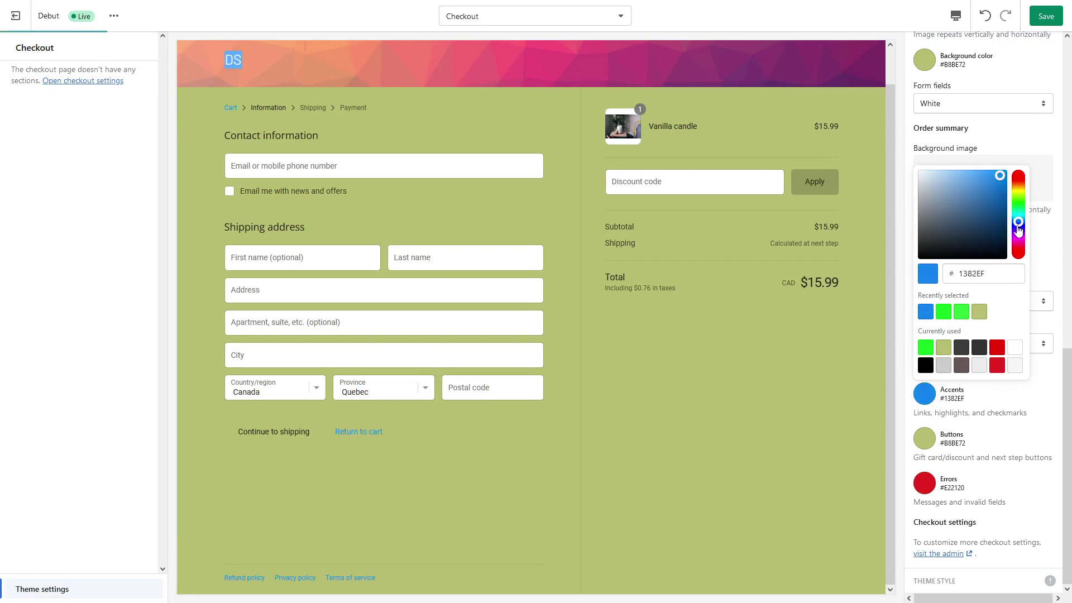
left_click(823, 344)
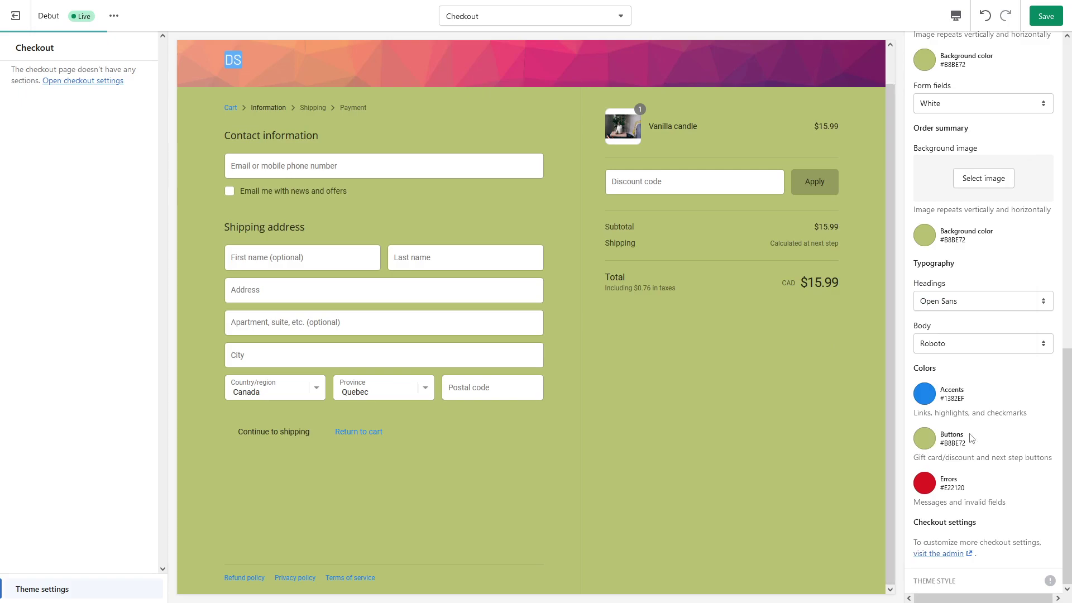
- Darken the Buttons colour to deep olive #494B33
left_click(926, 440)
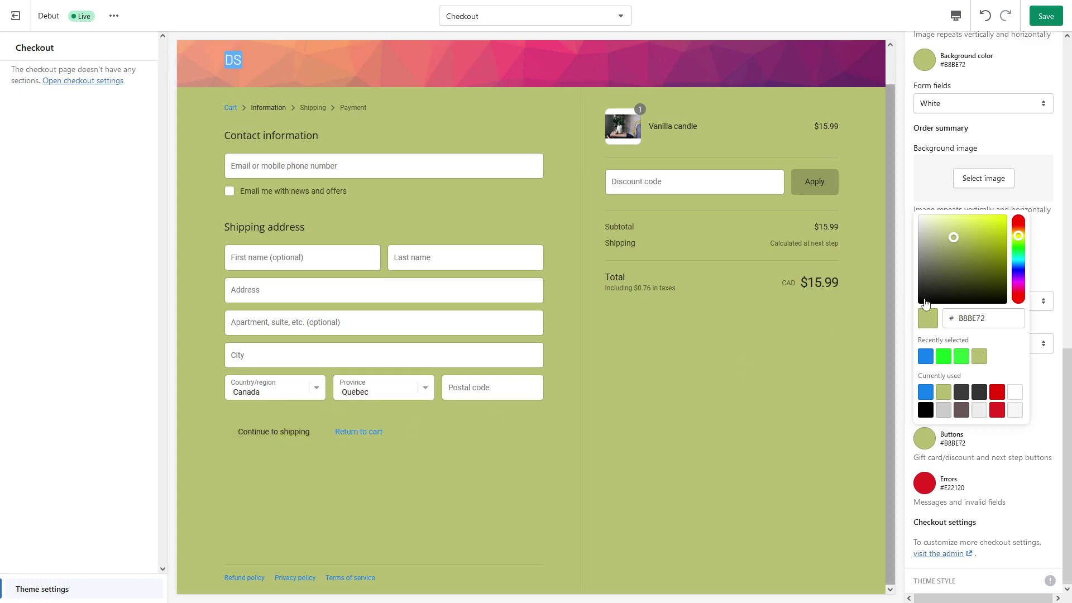
left_click_drag(958, 251, 946, 277)
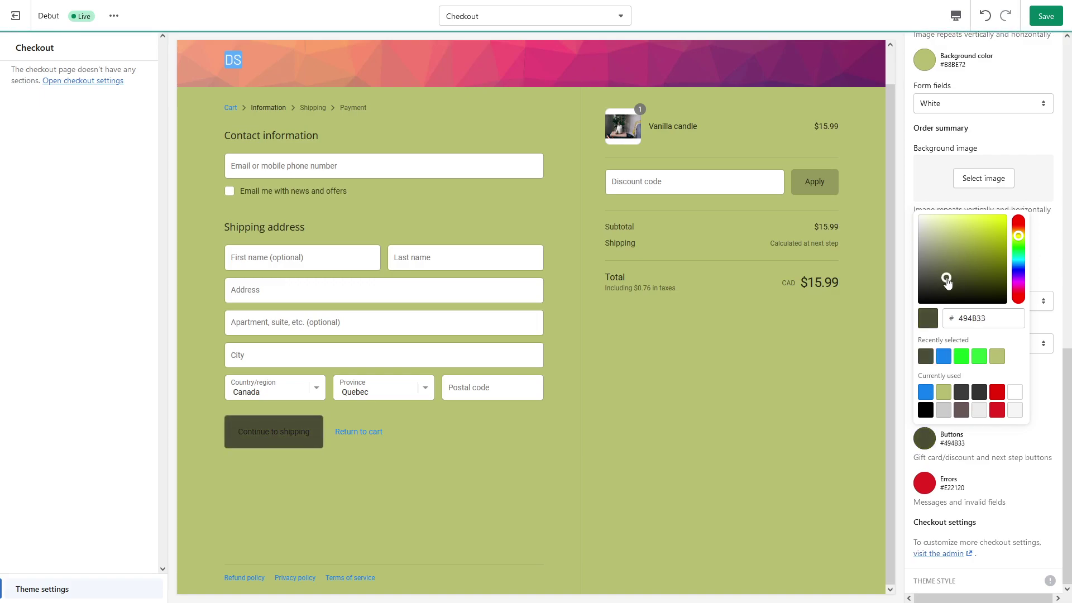
left_click(745, 400)
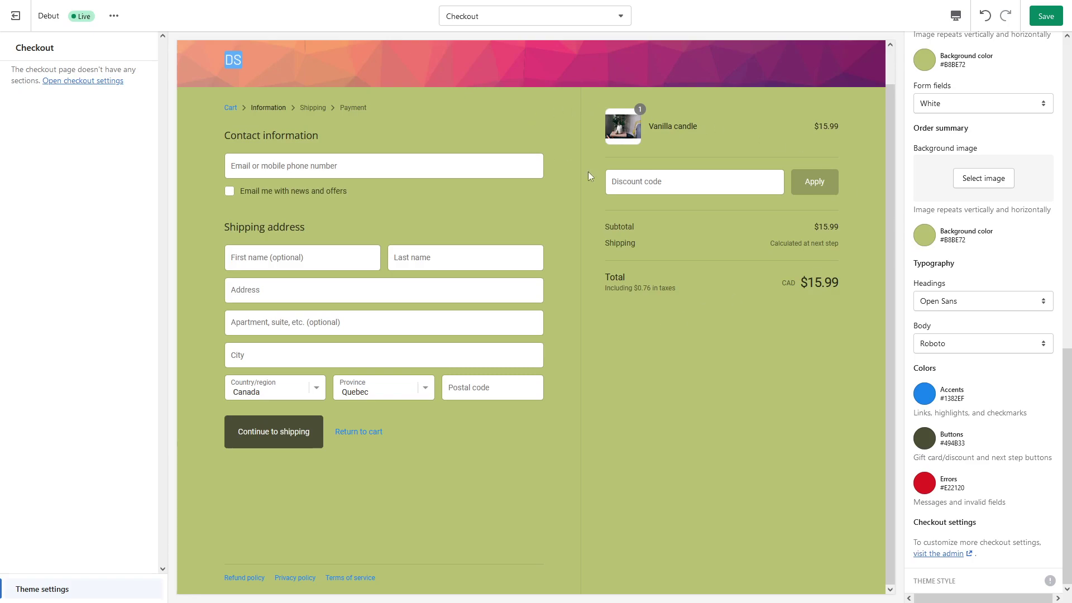
scroll(769, 363, "up", 1)
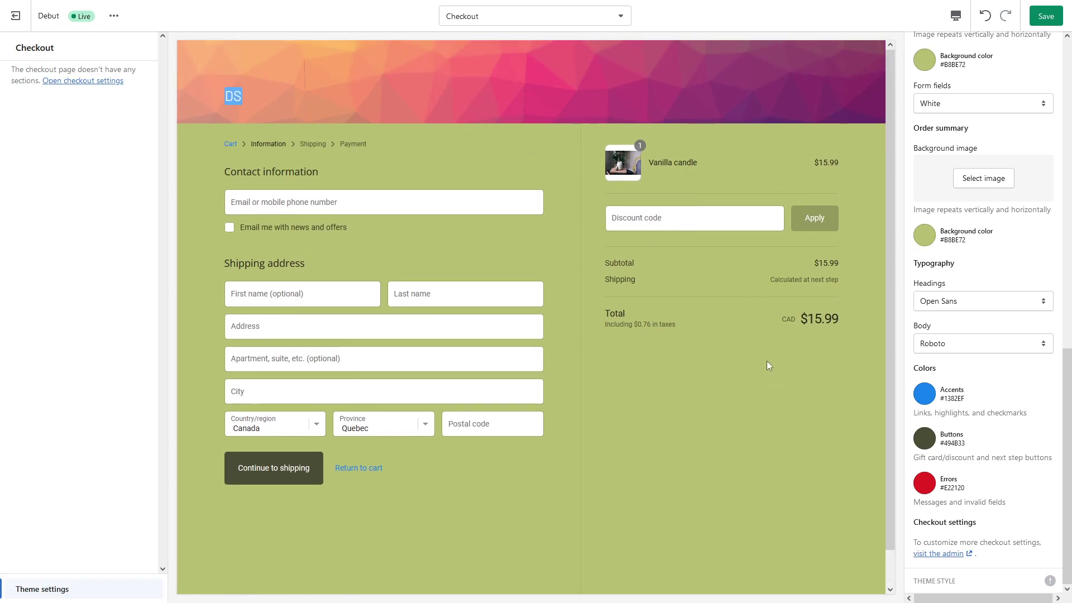